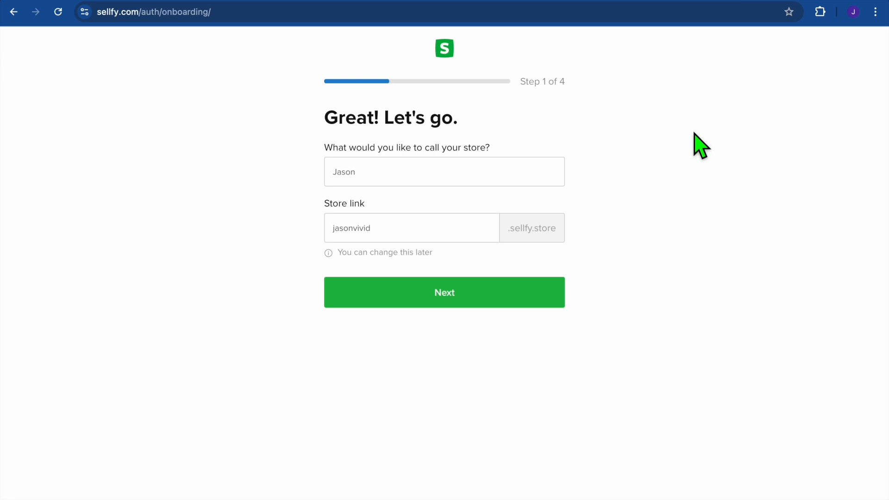
Keep the suggested store name and store link and continue the onboarding.
left_click(472, 185)
left_click(432, 240)
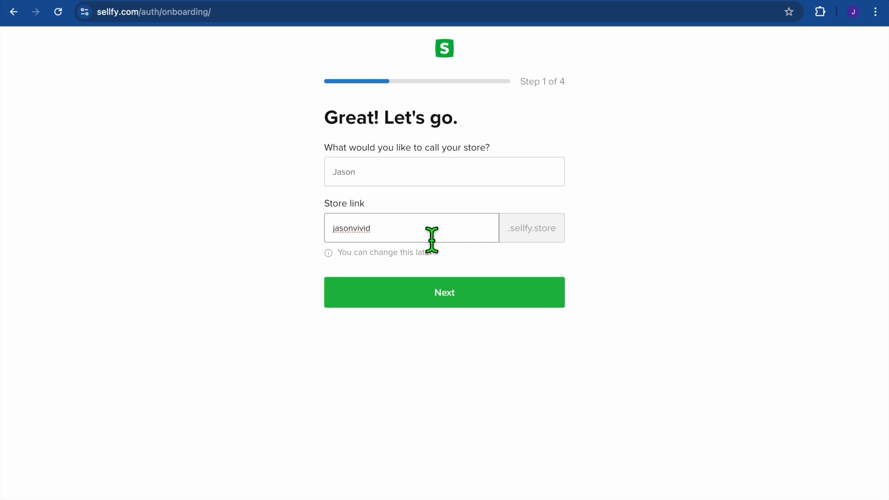
left_click(480, 297)
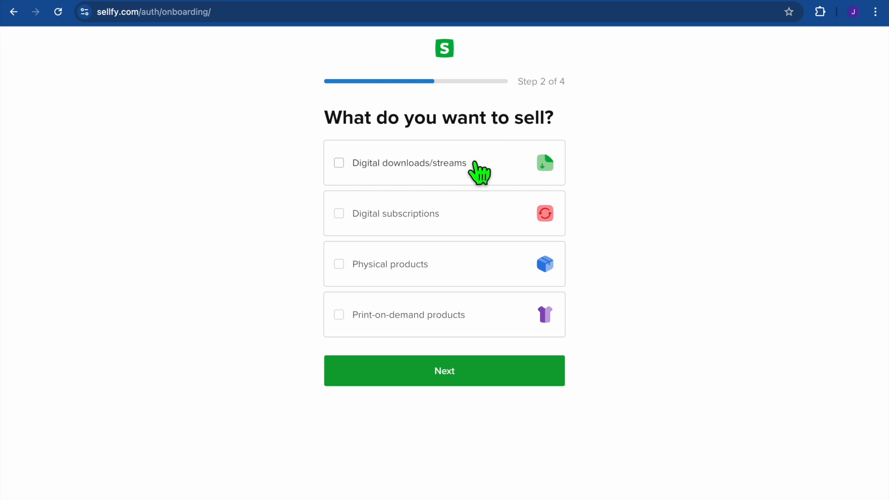
Select digital downloads/streams and digital subscriptions as what the store sells, and continue.
left_click(343, 163)
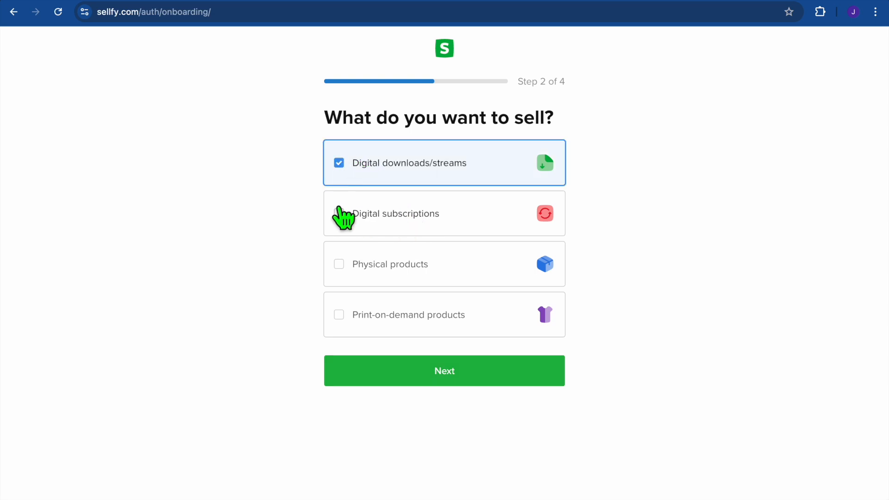
left_click(345, 222)
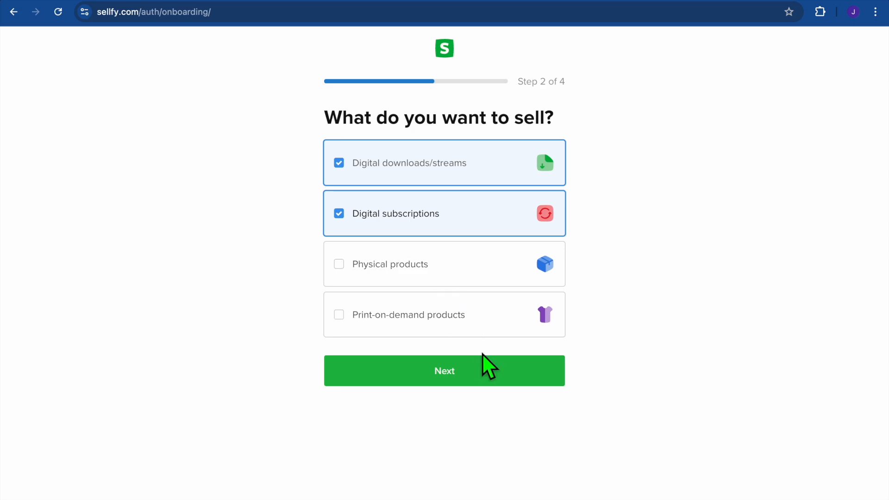
left_click(473, 369)
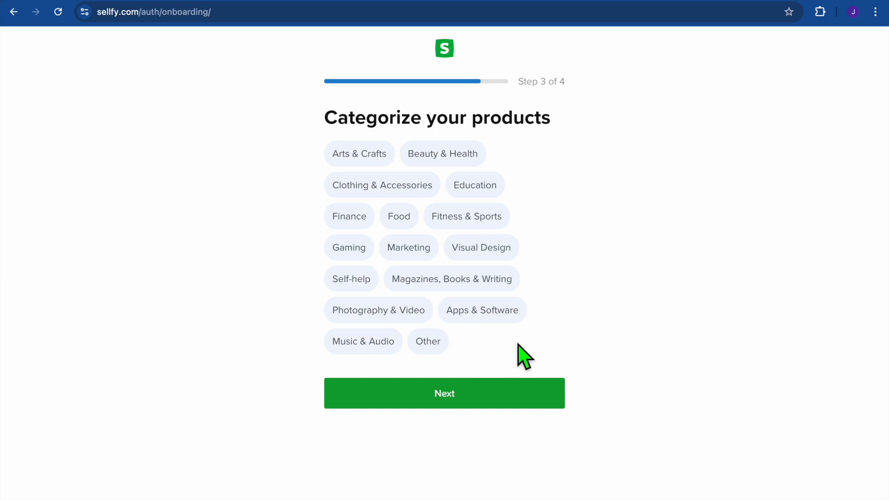
Categorize the products as Arts & Crafts and finish the onboarding without adding any social accounts.
left_click(383, 159)
left_click(460, 394)
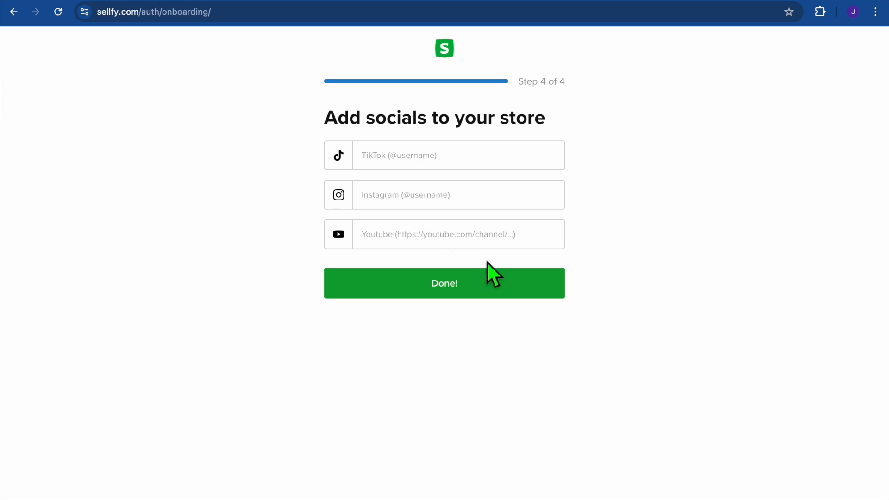
left_click(480, 285)
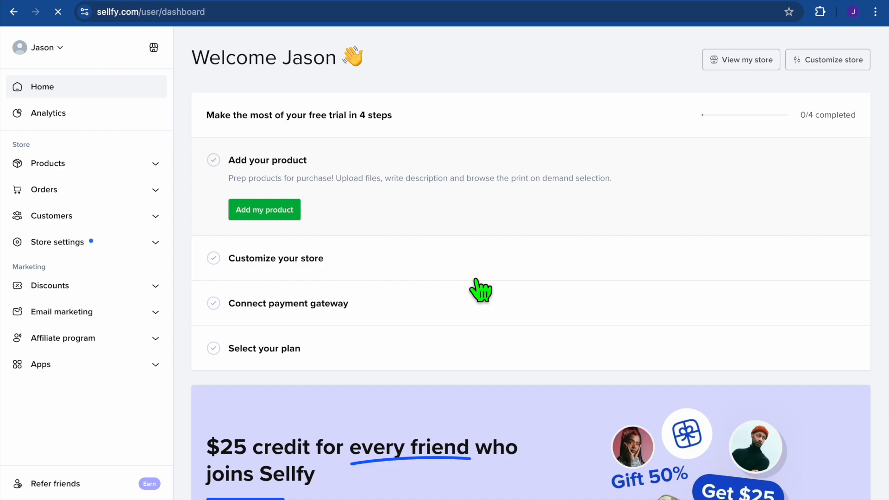
Start adding a new digital product and check the list of previously uploaded files.
left_click(278, 216)
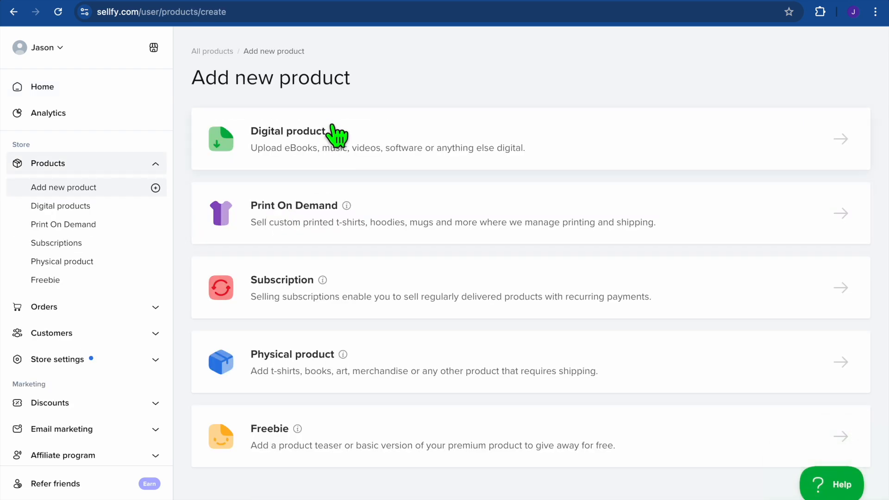
left_click(317, 141)
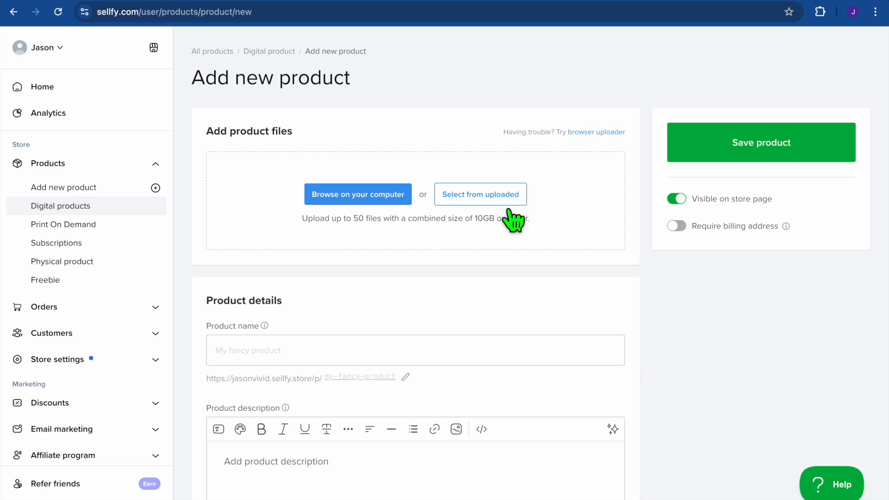
left_click(494, 200)
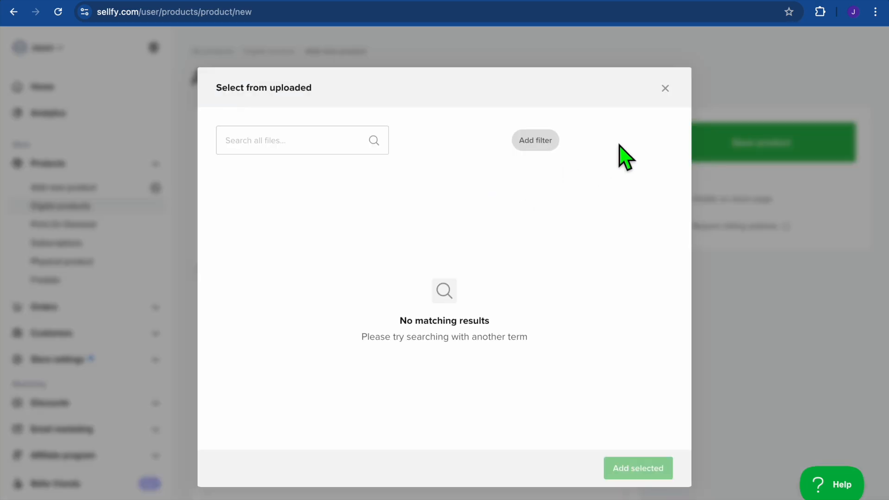
left_click(665, 88)
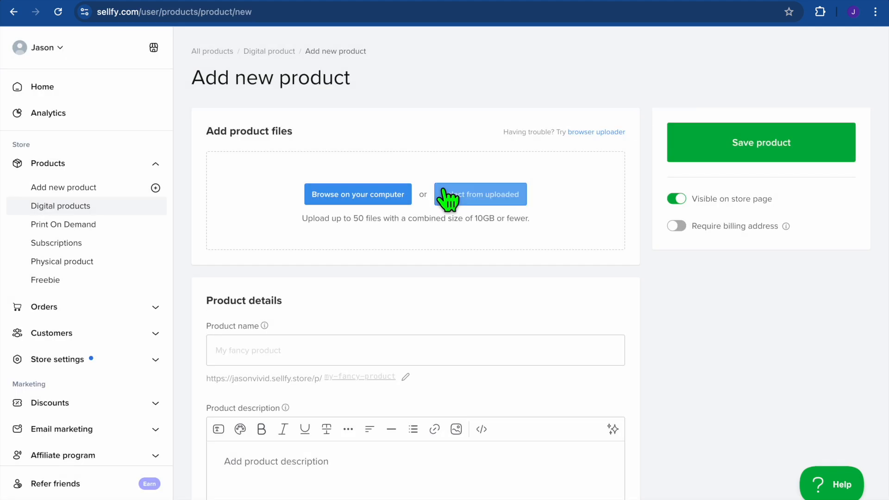
Upload DOWNLOAD LINK.pdf from the Downloads folder as the product file.
left_click(387, 194)
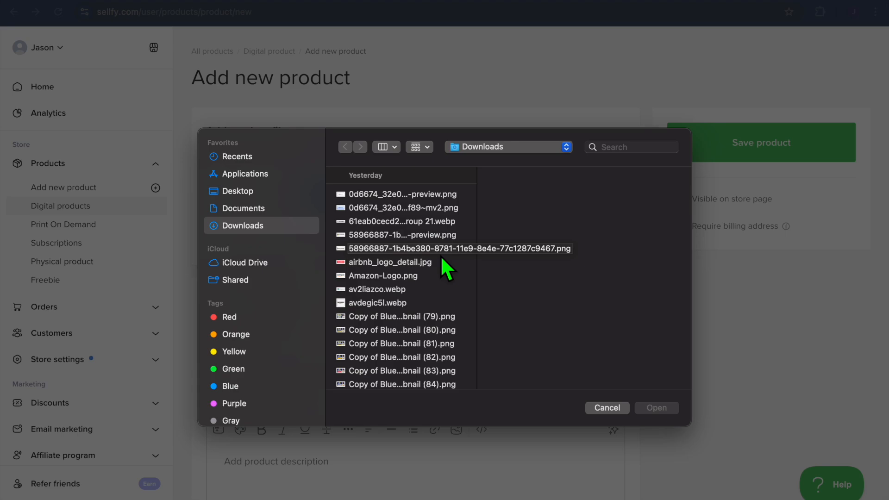
scroll(440, 255, "down", 10)
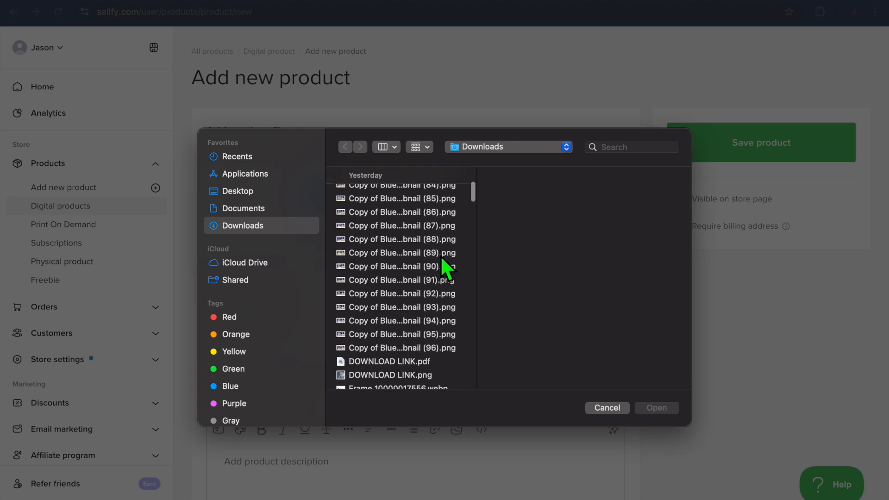
scroll(441, 254, "down", 1)
left_click(422, 302)
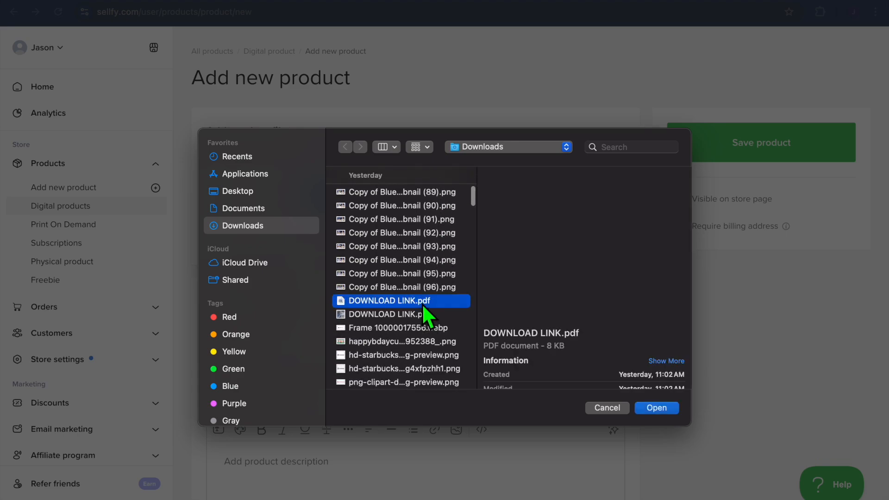
left_click(662, 410)
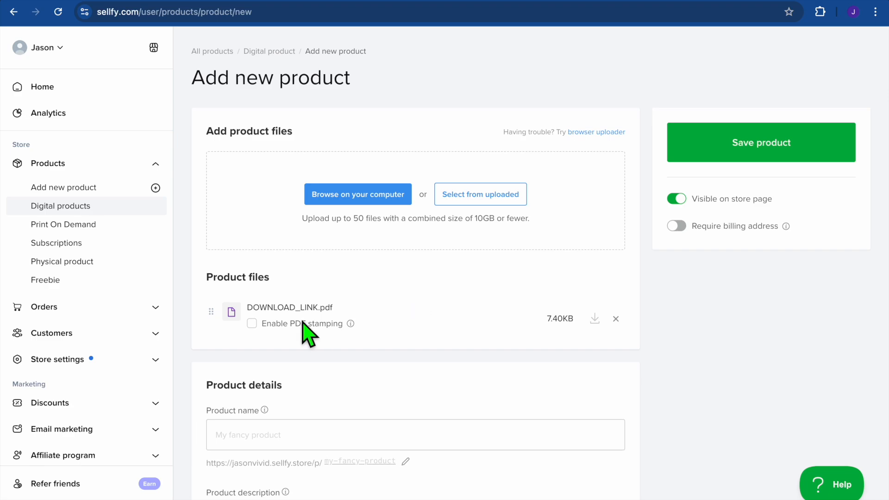
Enter "tesst" as the product name in the product details.
scroll(369, 327, "down", 3)
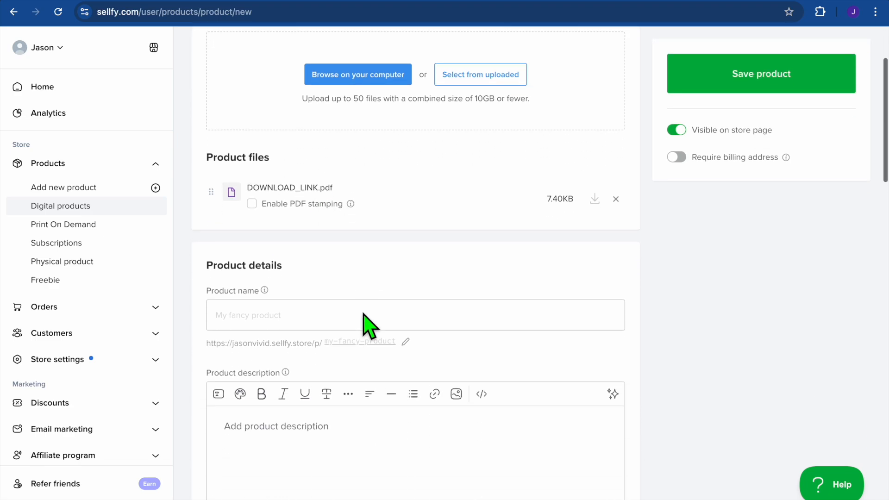
left_click(319, 323)
type("tesst")
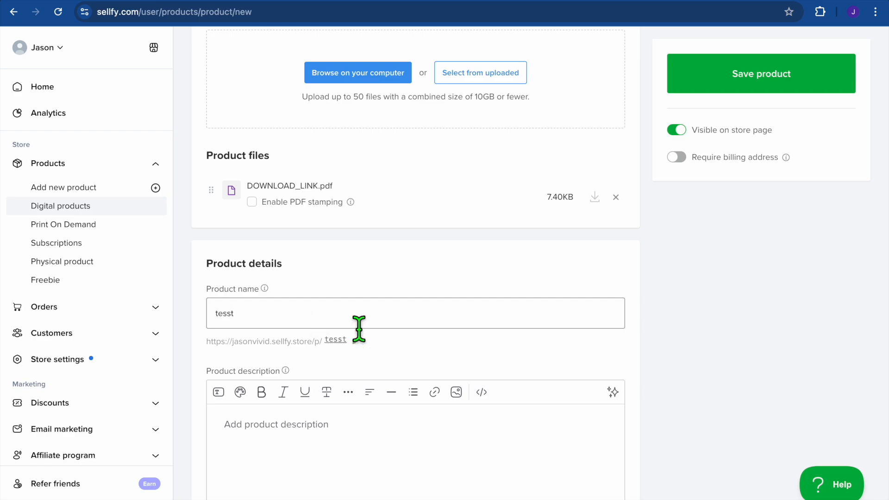
Delete the surplus letter from the product name and activate the product description for editing.
scroll(387, 367, "down", 5)
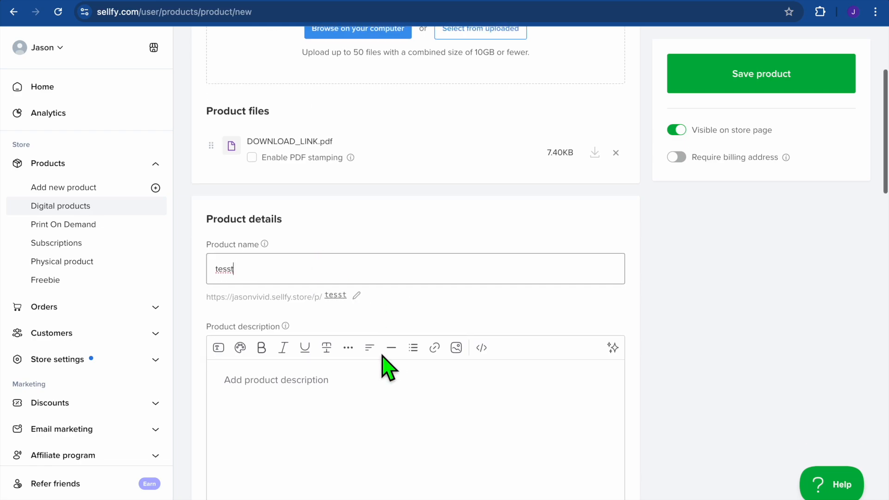
scroll(375, 244, "down", 1)
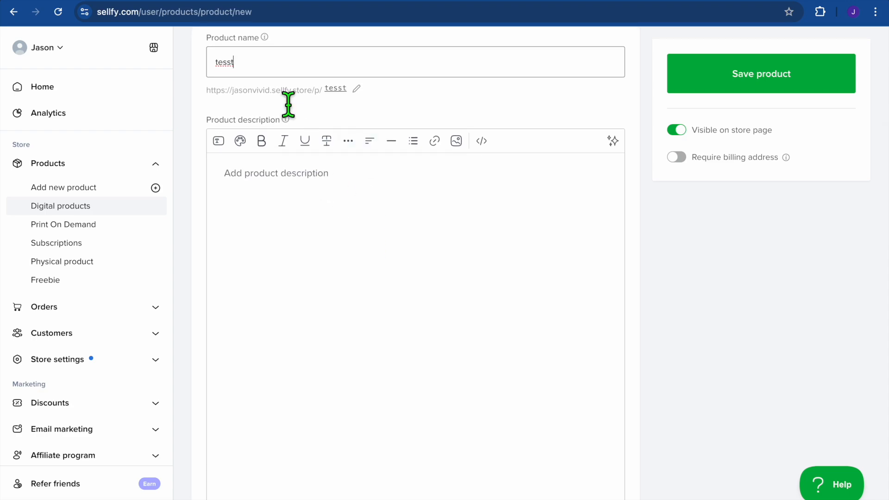
left_click(237, 75)
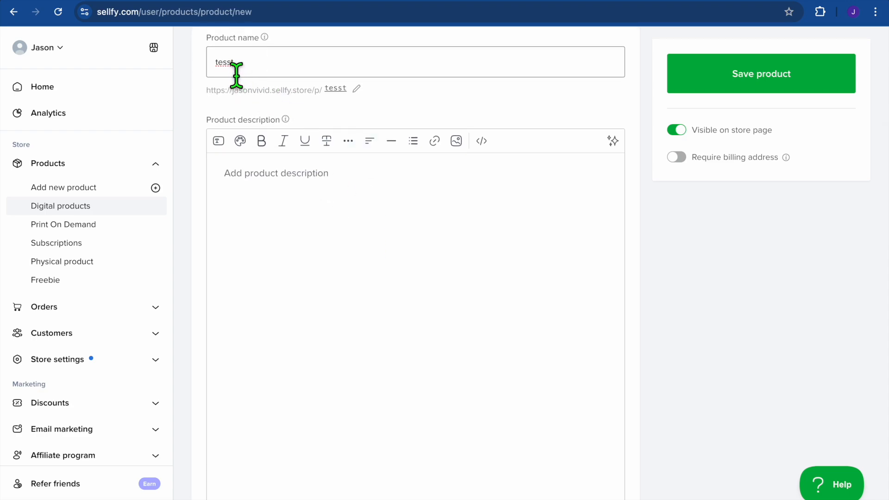
key("BackSpace")
left_click(341, 217)
Create and save a new product category titled "ebook" with the suggested slug TESTTT, visible on the store page.
scroll(341, 217, "down", 1)
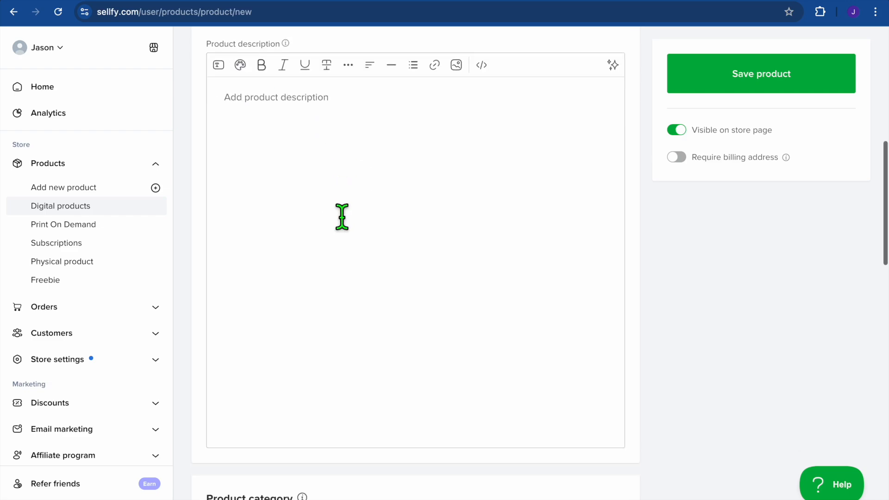
scroll(342, 216, "down", 1)
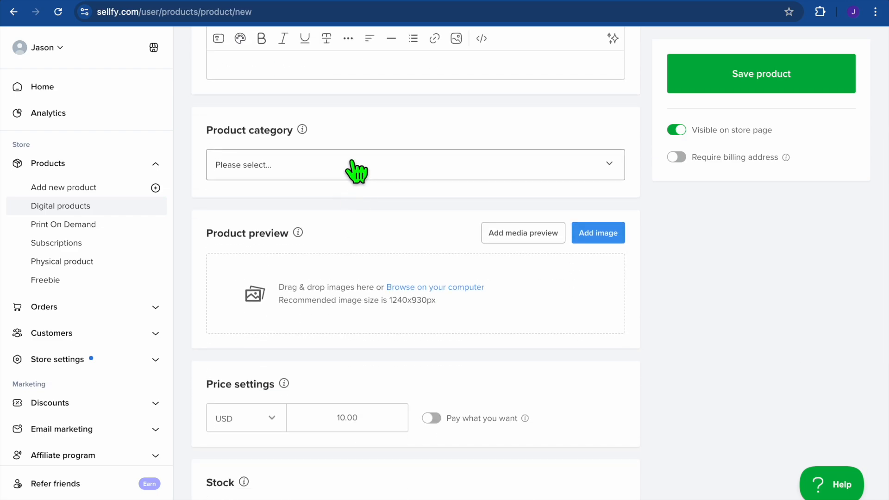
left_click(355, 171)
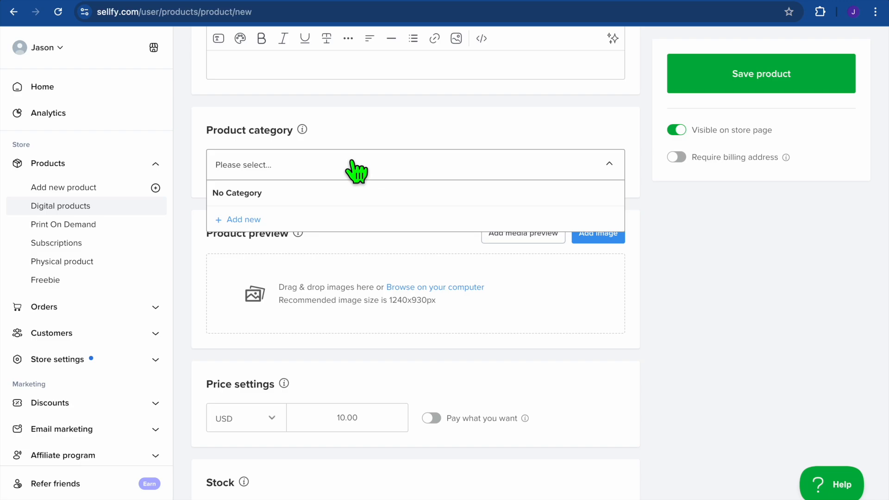
left_click(308, 220)
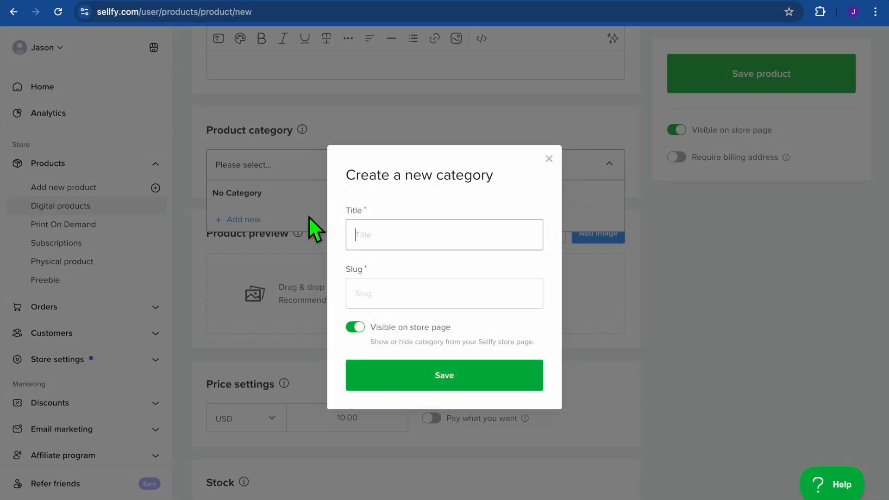
type("ebook")
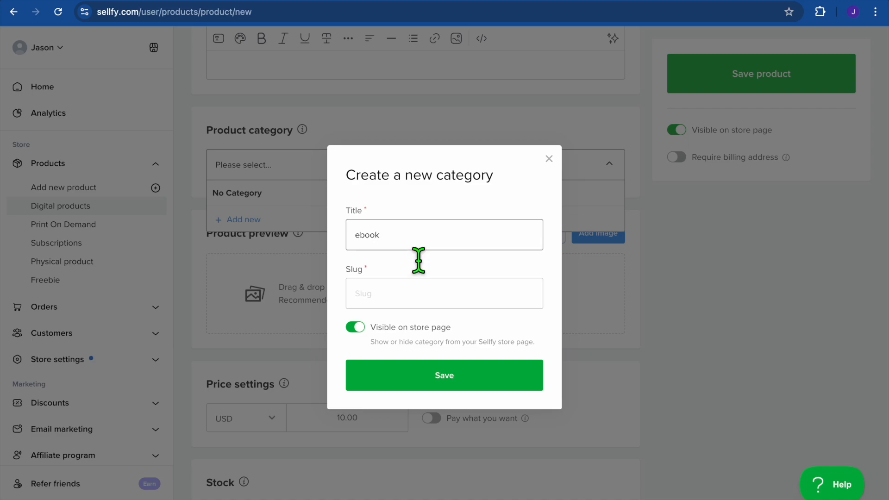
left_click(427, 303)
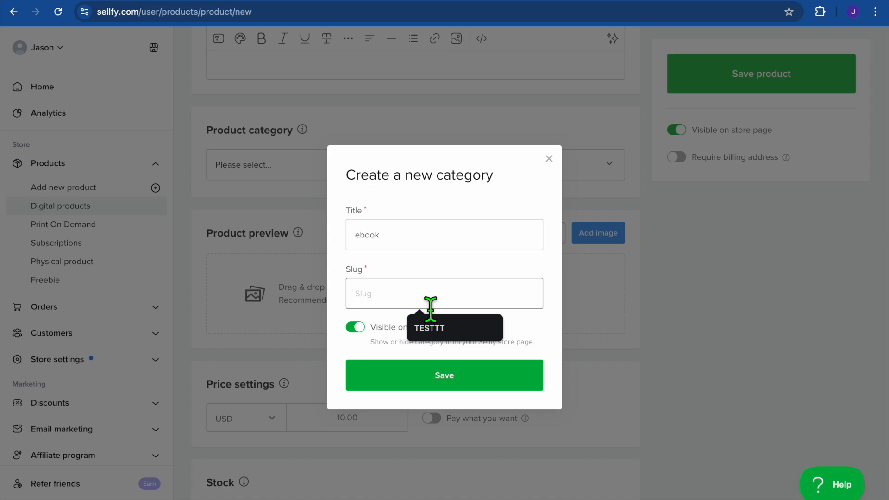
left_click(451, 328)
left_click(422, 384)
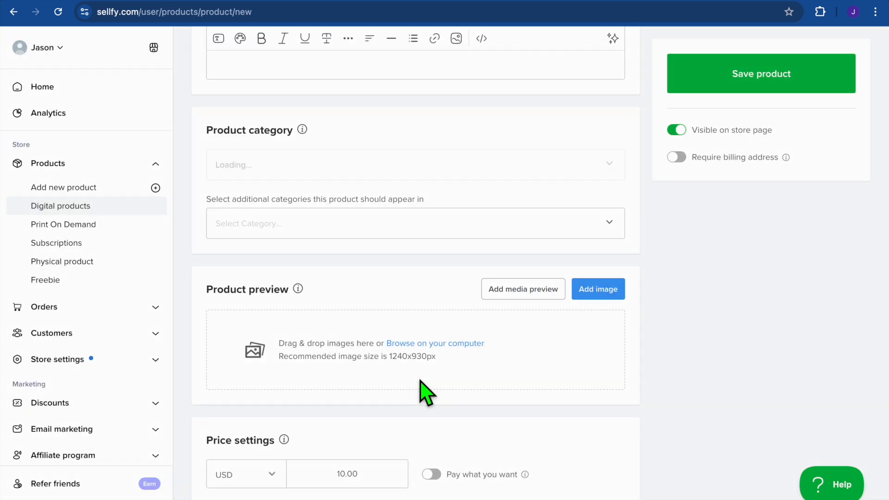
Add the gift card design thumbnail PNG from the Downloads folder as the product preview image.
scroll(531, 347, "down", 2)
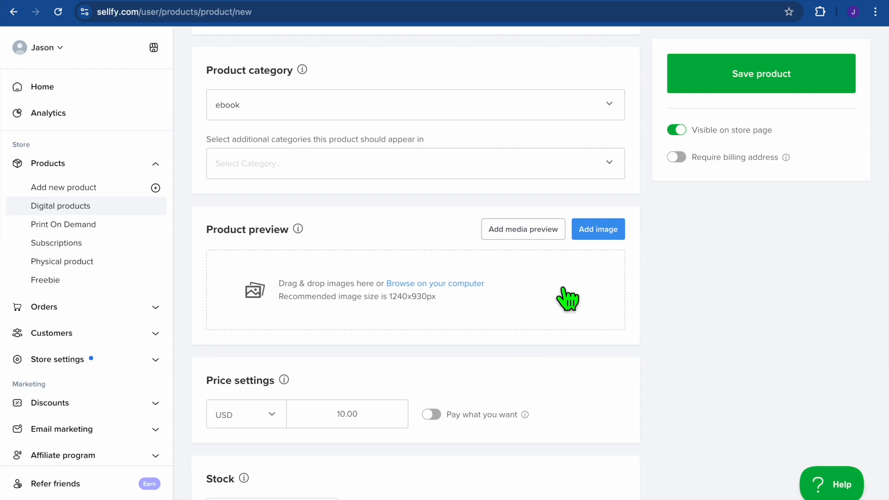
left_click(604, 224)
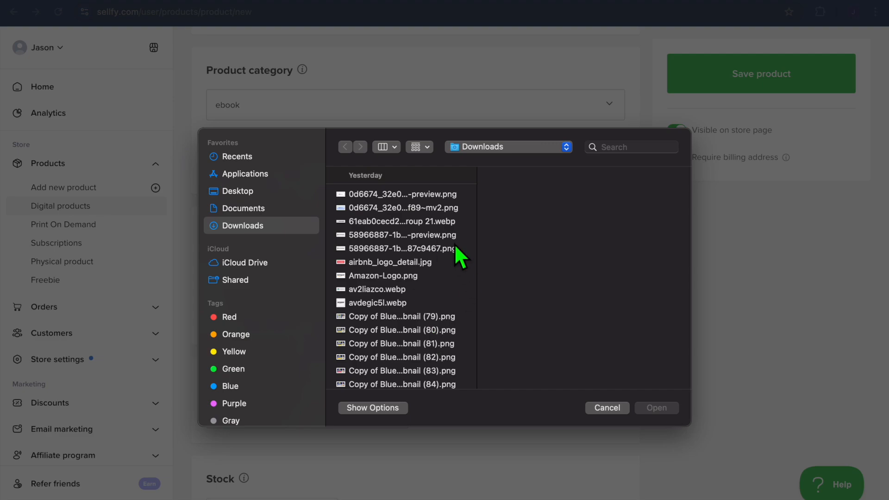
left_click(437, 248)
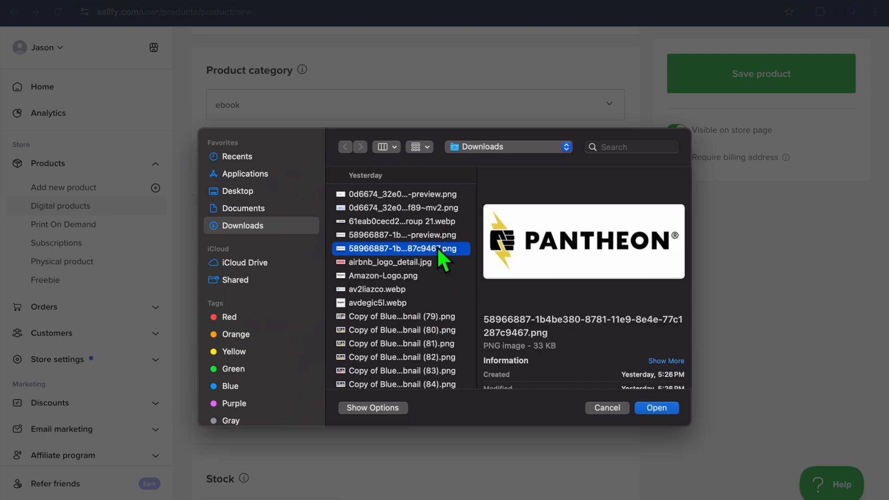
left_click(442, 321)
left_click(656, 408)
Open the product price for editing and review the stock, variant, custom field and SEO settings.
scroll(583, 380, "down", 5)
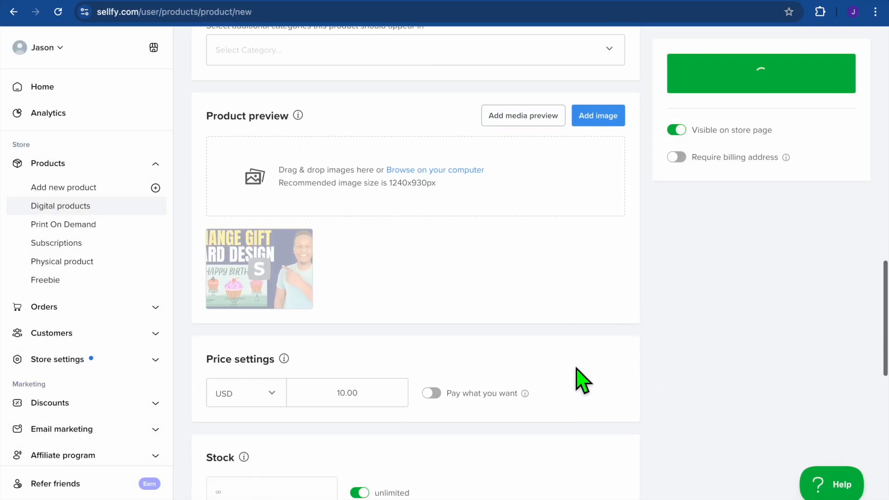
left_click(346, 258)
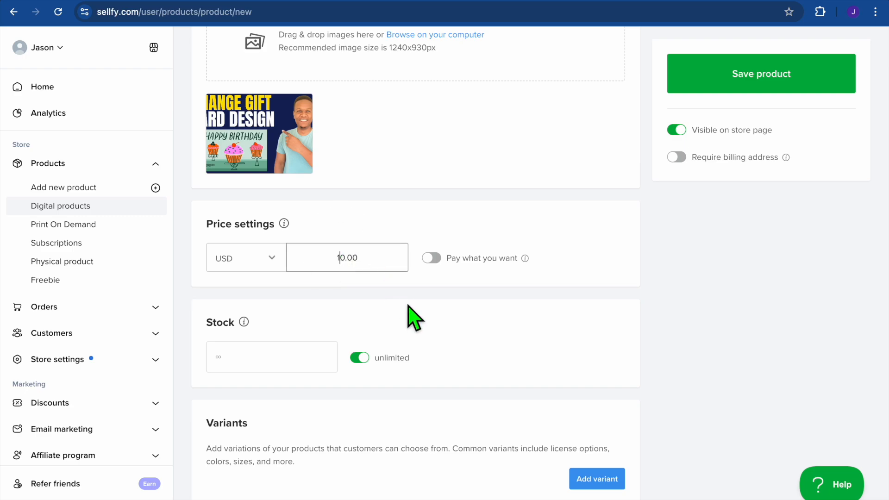
scroll(432, 319, "down", 3)
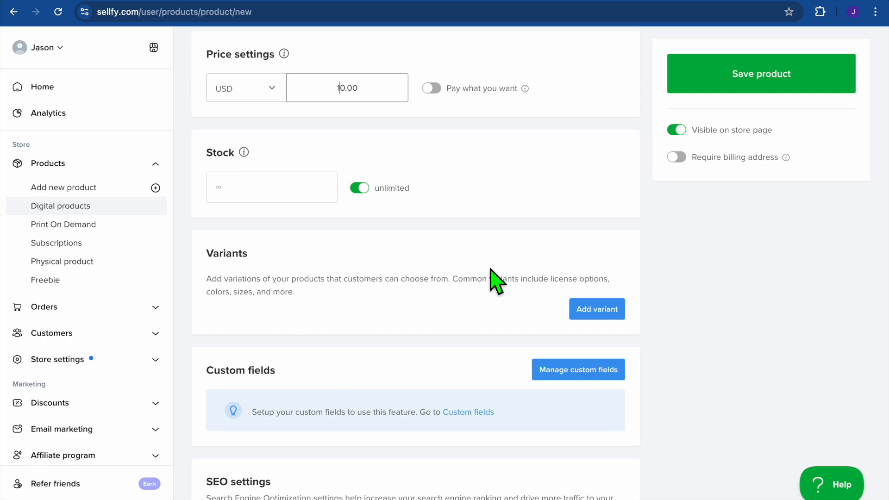
scroll(495, 280, "down", 2)
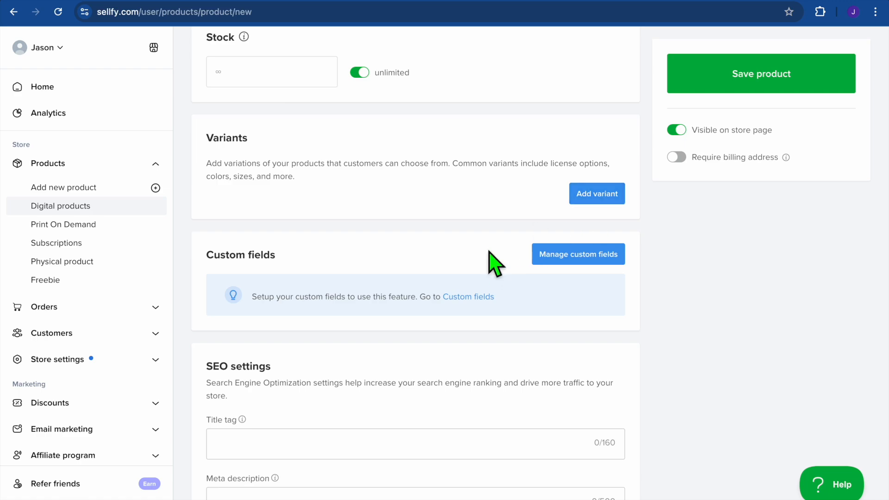
scroll(477, 264, "down", 4)
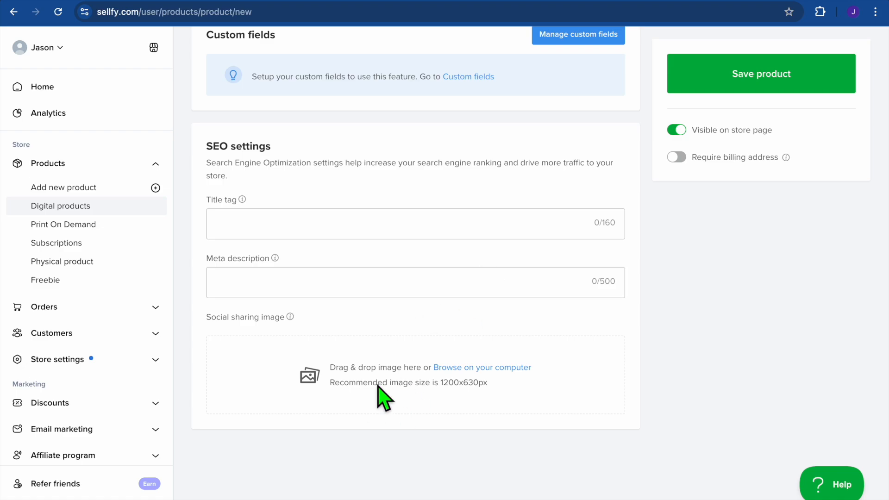
Save the new digital product and check its page in the store, closing the first-product dialog.
scroll(472, 393, "up", 1)
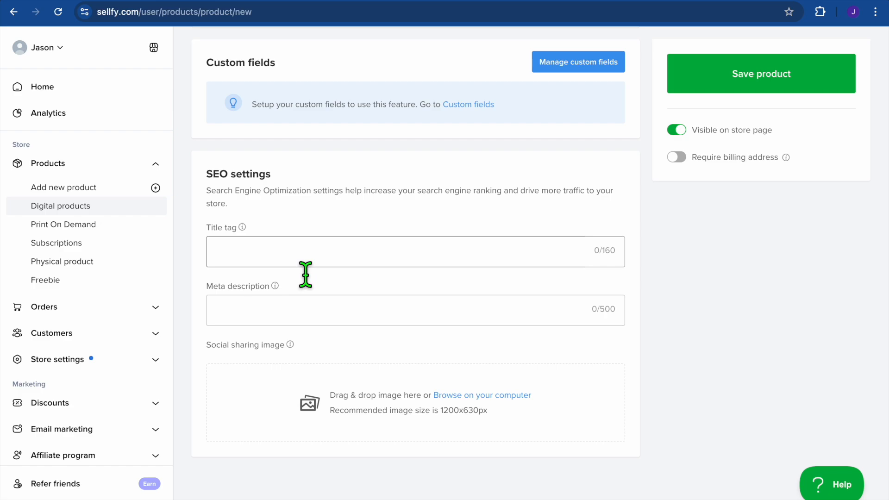
scroll(657, 315, "up", 20)
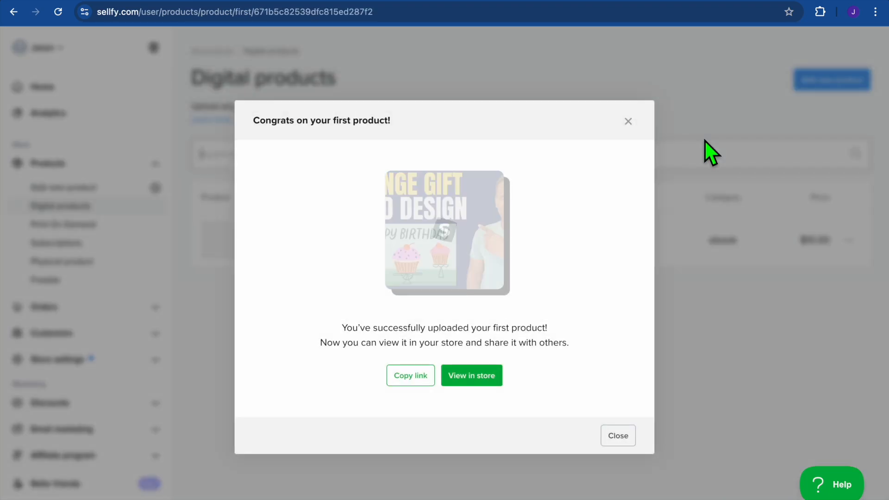
left_click(475, 381)
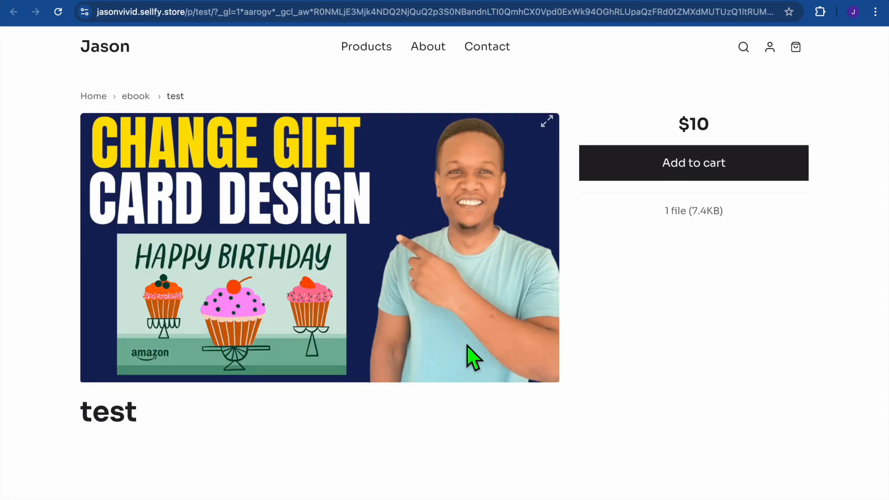
left_click(806, 0)
left_click(628, 122)
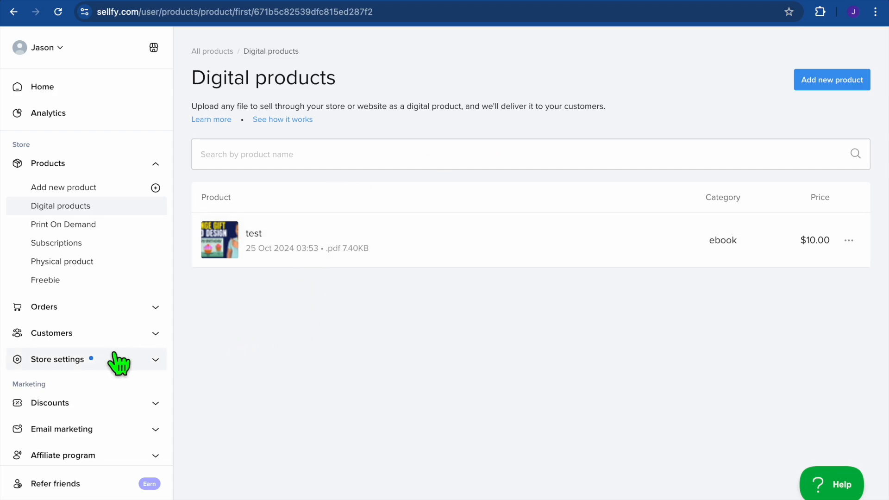
Open the store customizer from the store settings and add a Newsletter form module to the Home page.
left_click(57, 360)
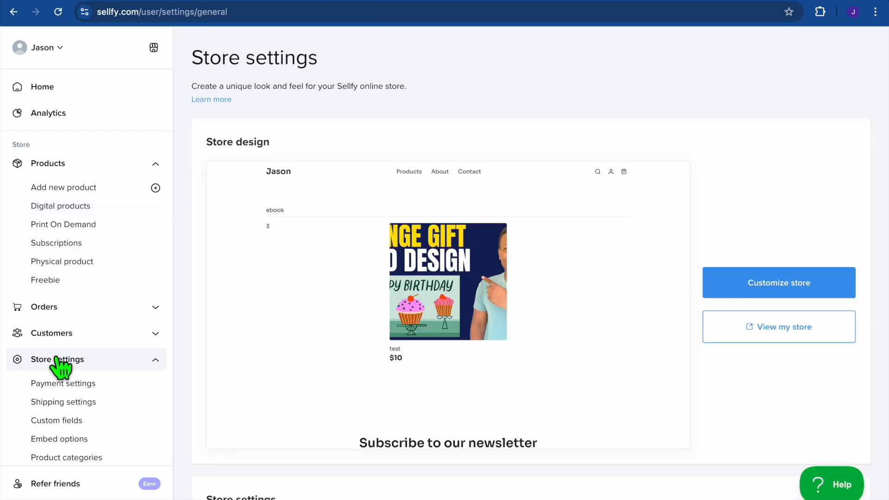
scroll(499, 327, "down", 2)
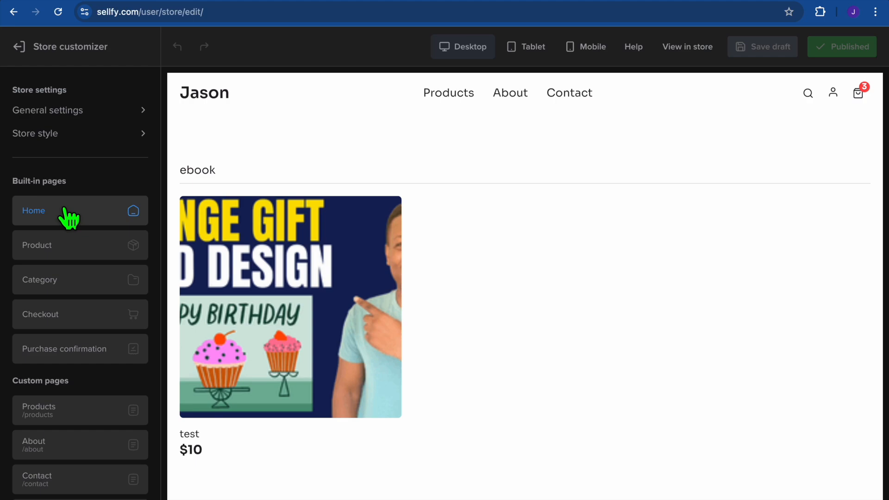
left_click(70, 217)
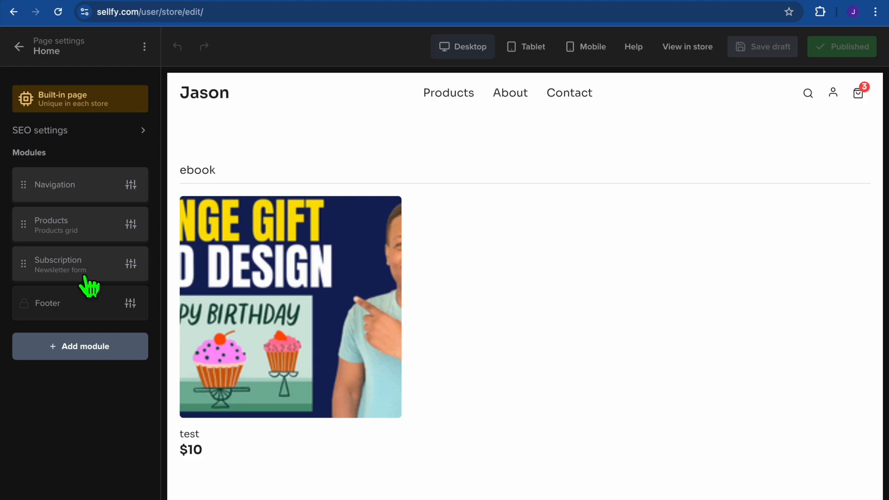
left_click(88, 357)
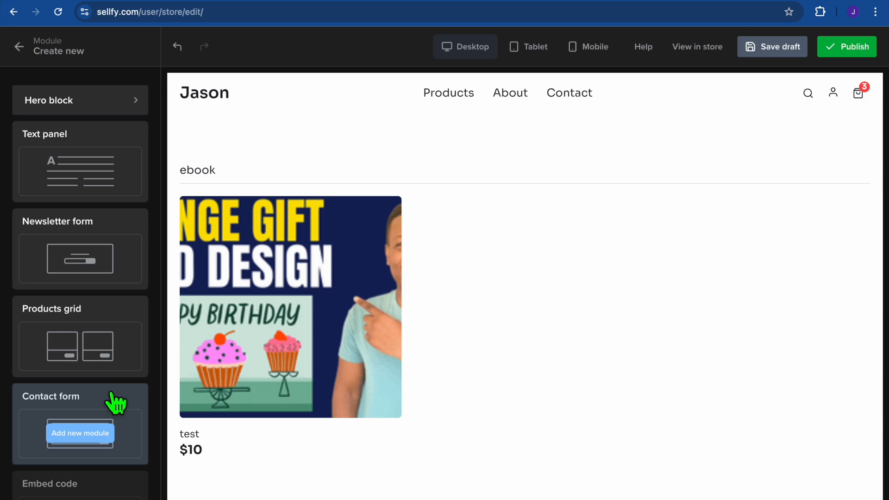
scroll(116, 402, "down", 3)
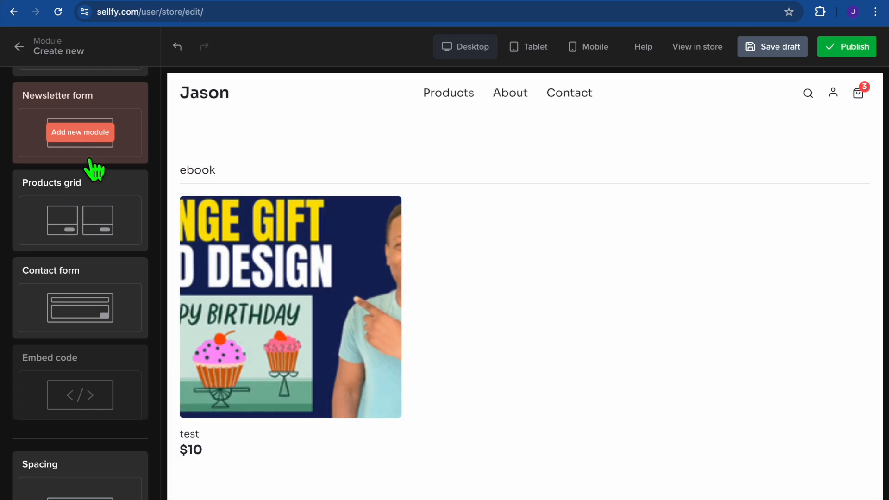
left_click(82, 143)
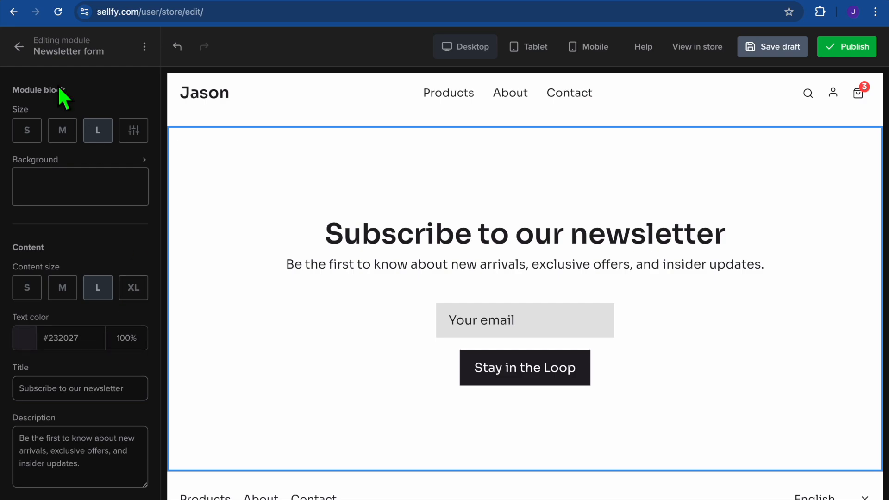
left_click(18, 47)
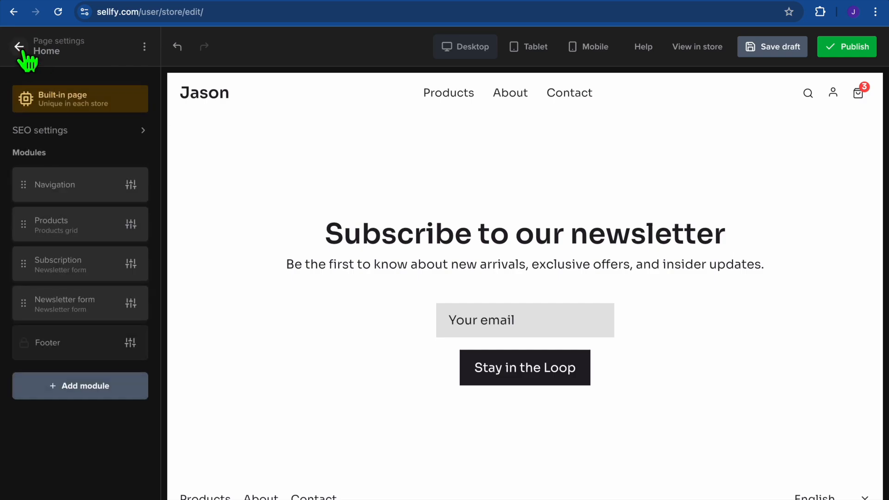
left_click(19, 46)
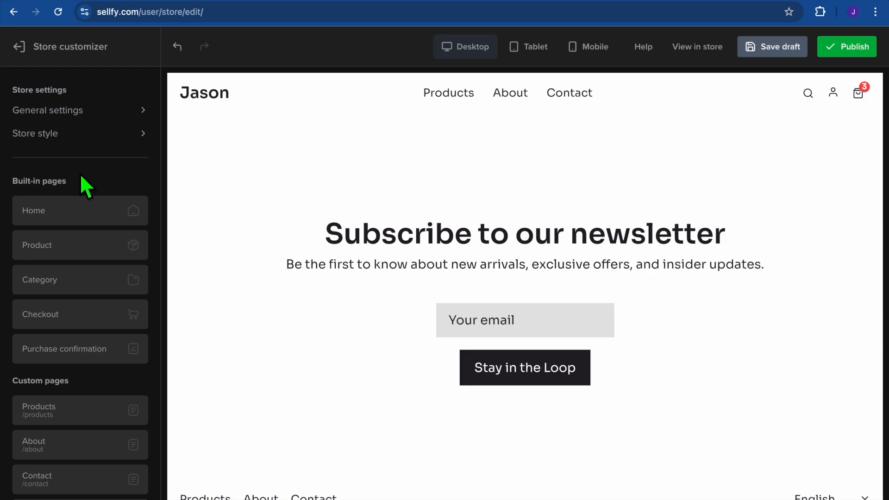
Examine the built-in Product page's settings and the modules that can be added to it.
scroll(82, 176, "down", 2)
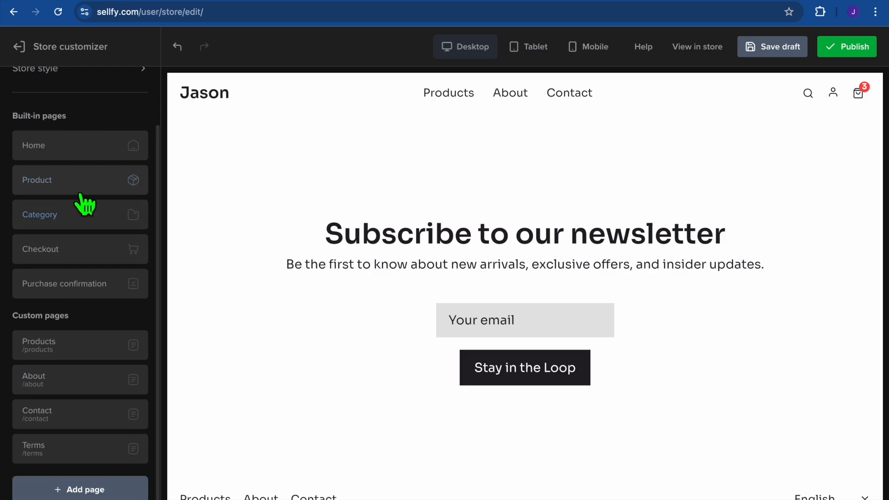
left_click(76, 182)
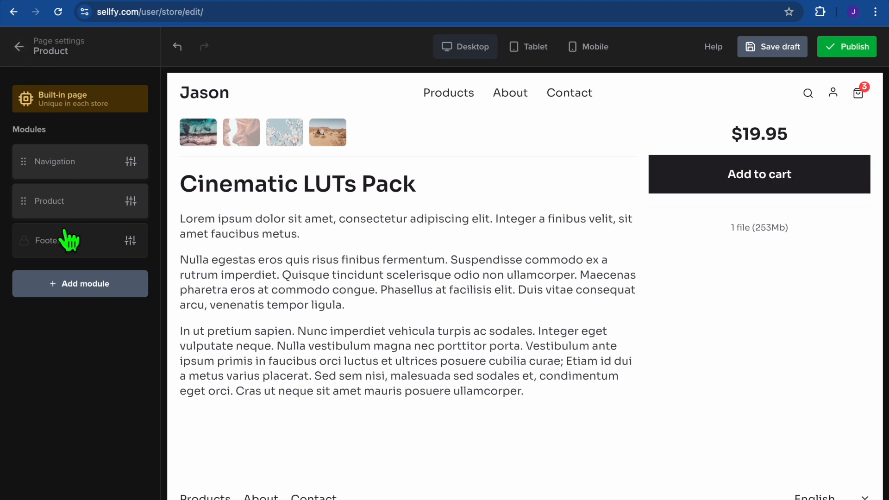
left_click(79, 287)
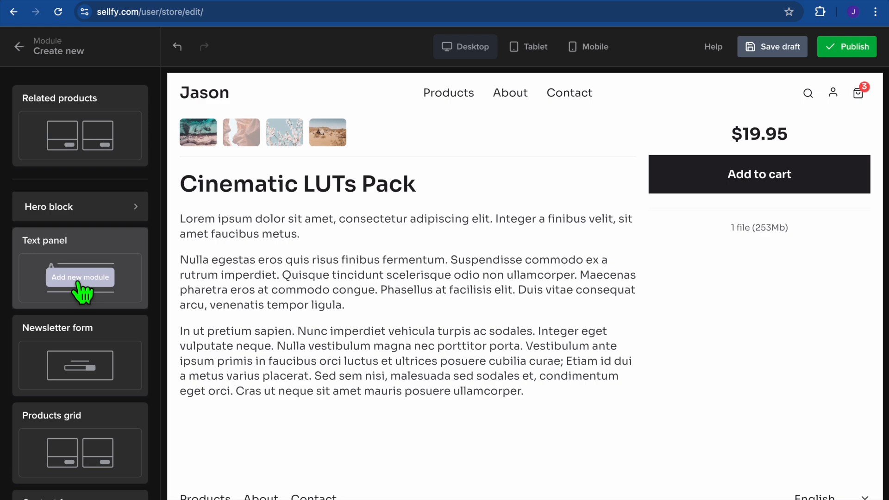
scroll(77, 285, "down", 4)
scroll(83, 293, "down", 2)
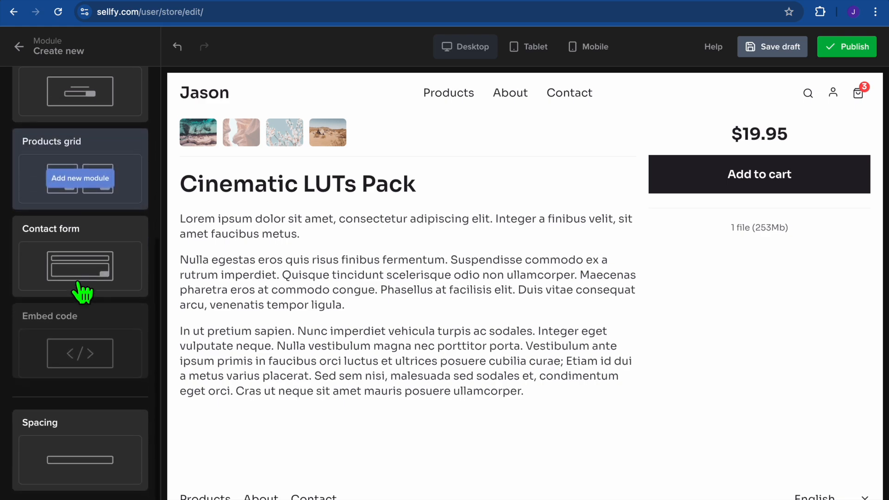
scroll(82, 293, "up", 6)
left_click(19, 47)
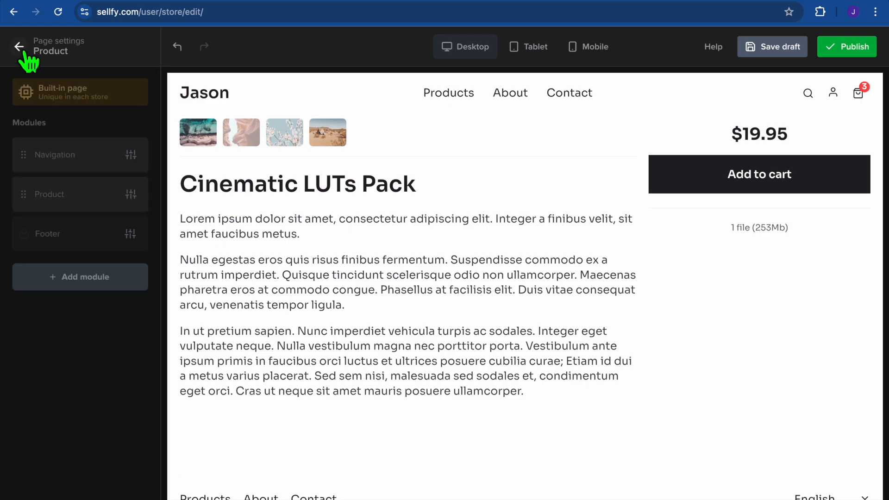
left_click(19, 46)
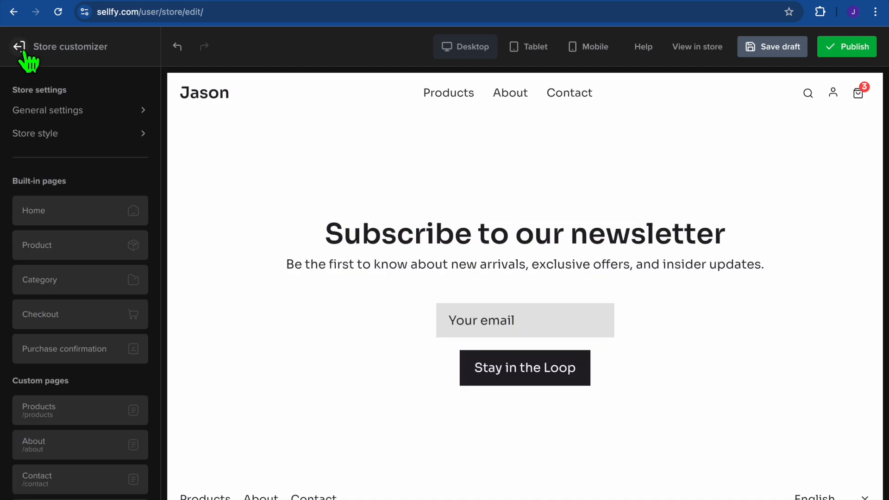
Examine the built-in Checkout page's modules and preview, and look over the remaining built-in and custom pages.
left_click(55, 327)
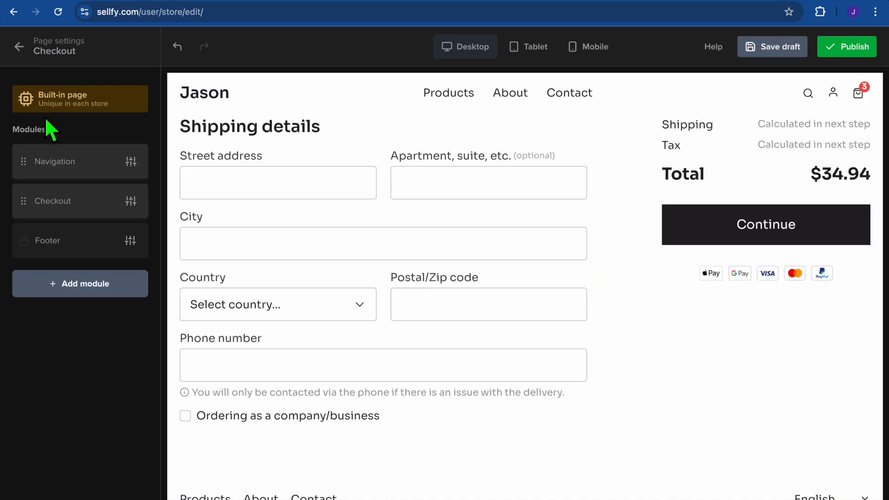
left_click(19, 47)
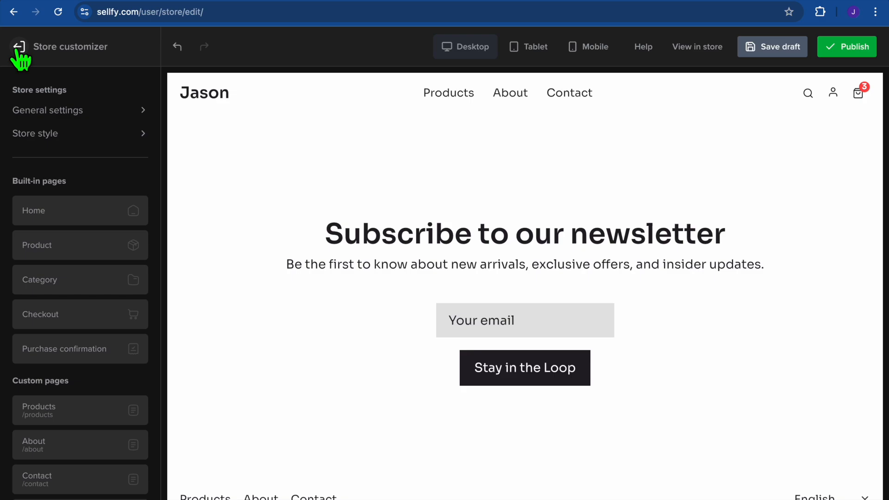
scroll(80, 286, "down", 2)
left_click(80, 286)
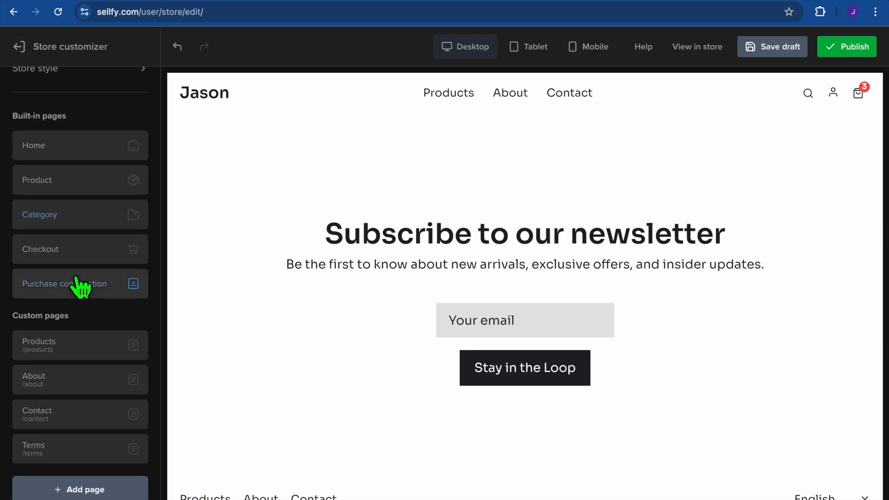
scroll(79, 284, "up", 2)
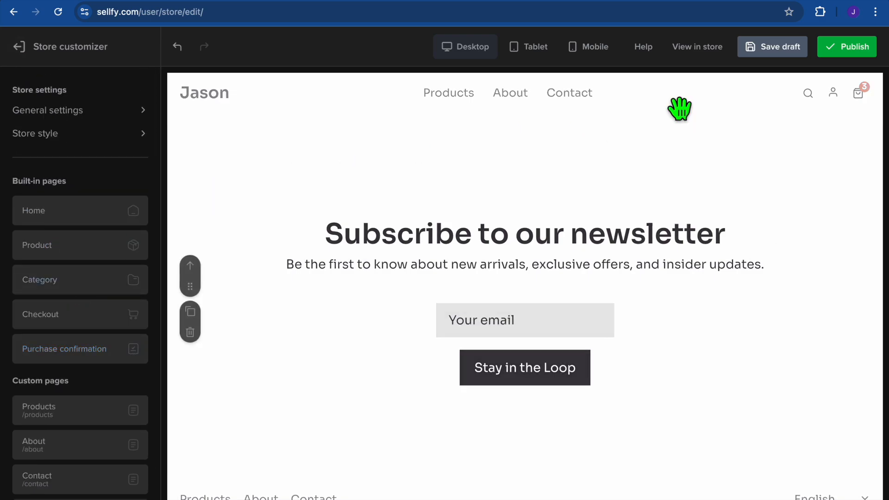
Publish the store customization and view the live storefront before returning to the dashboard.
left_click(854, 49)
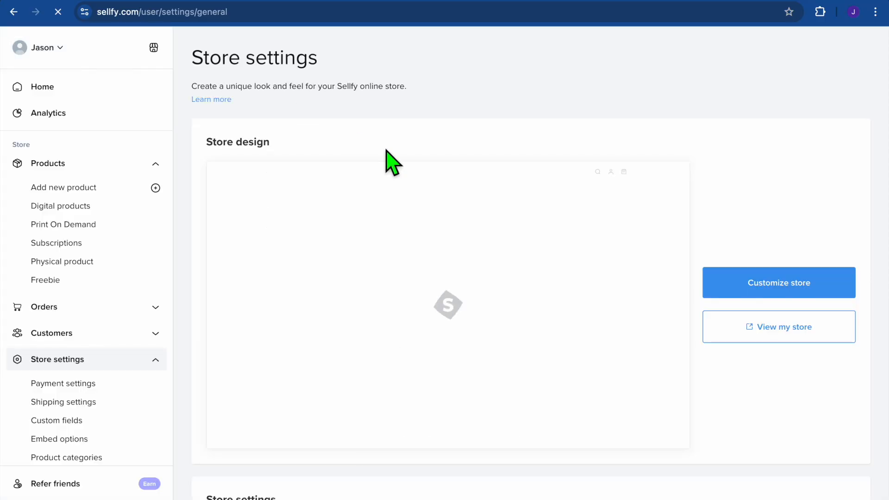
left_click(764, 330)
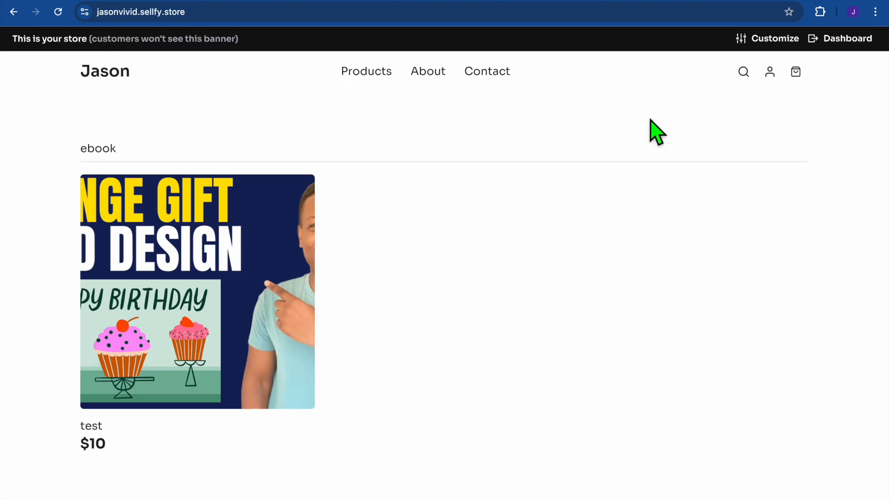
left_click(834, 39)
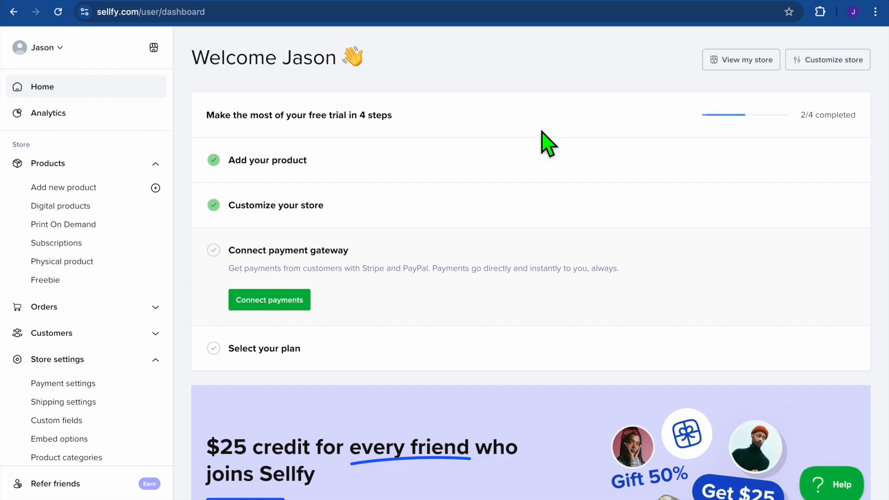
Open the store's payment settings and review the Stripe and PayPal connection options.
left_click(75, 386)
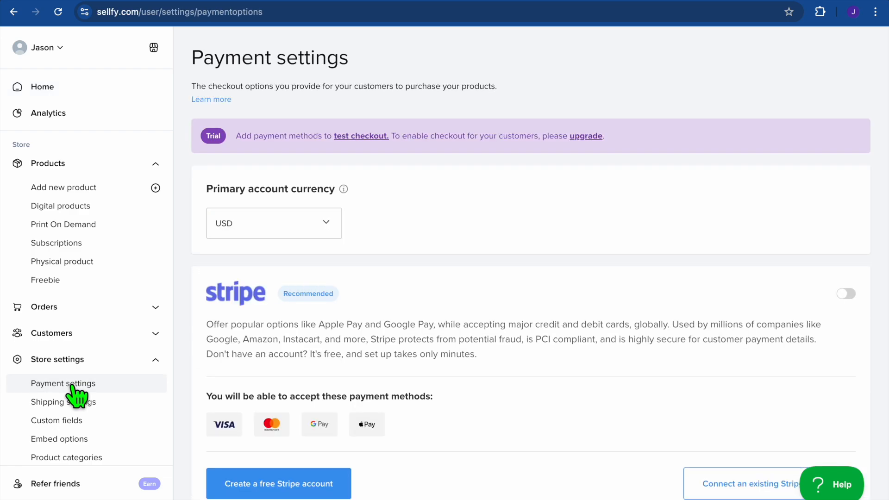
scroll(331, 337, "down", 3)
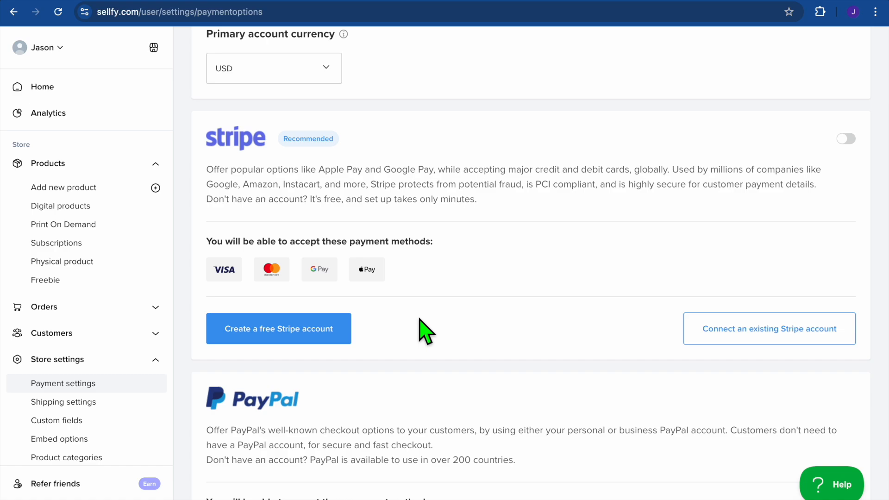
scroll(424, 328, "down", 2)
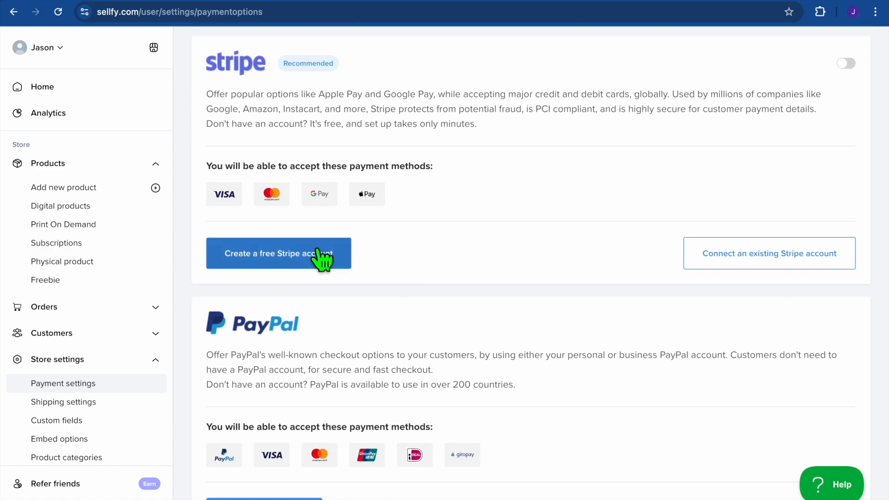
scroll(396, 341, "down", 3)
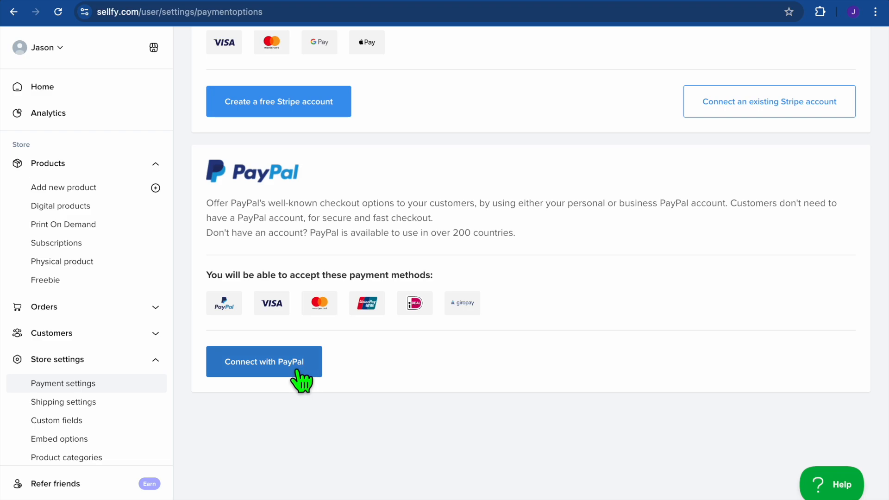